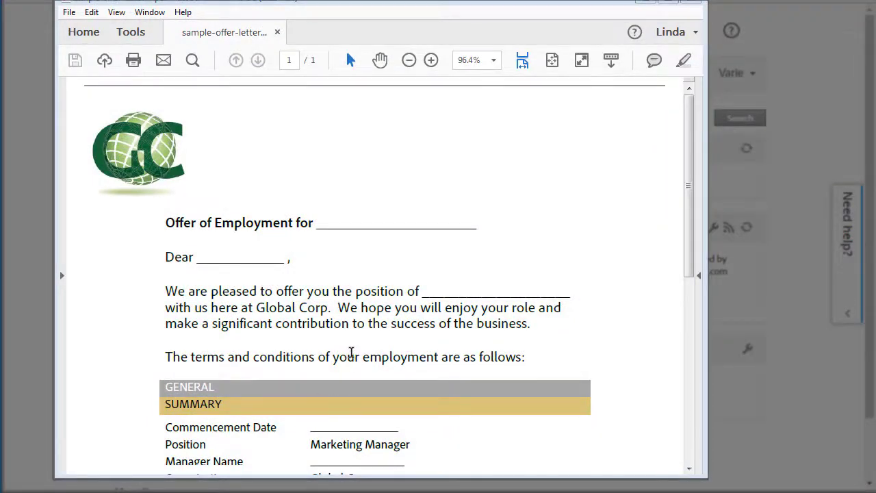
Start a new signature request from the Dashboard's Get a Document Signed option
scroll(352, 352, down, 4)
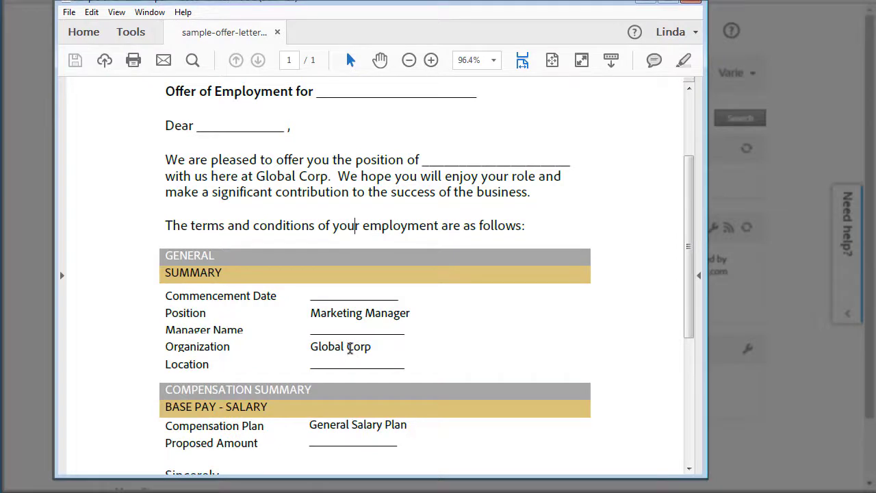
scroll(344, 349, down, 5)
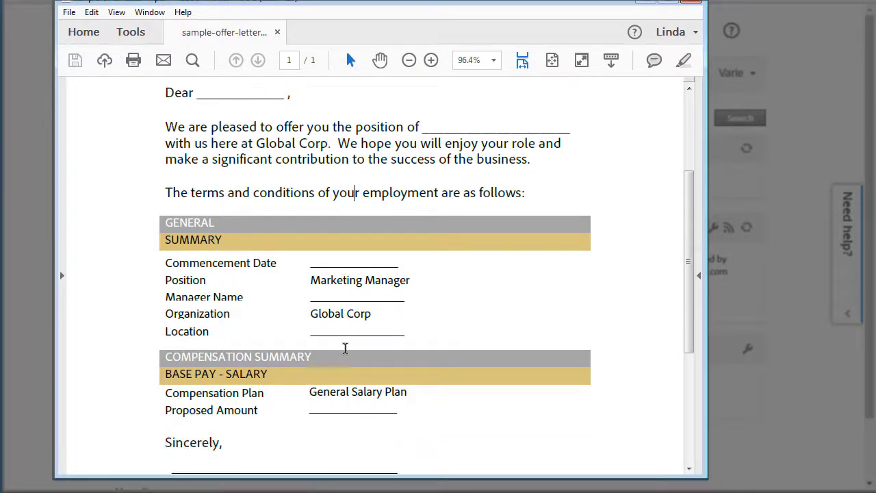
scroll(316, 381, up, 9)
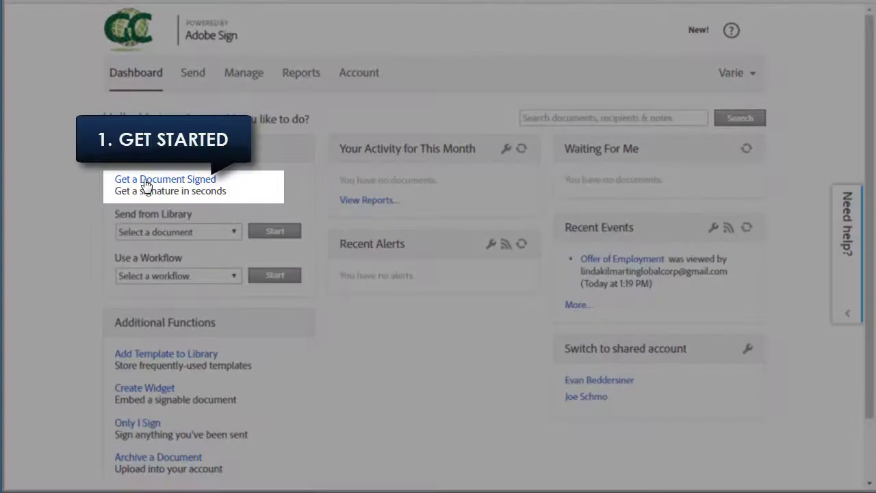
click(146, 182)
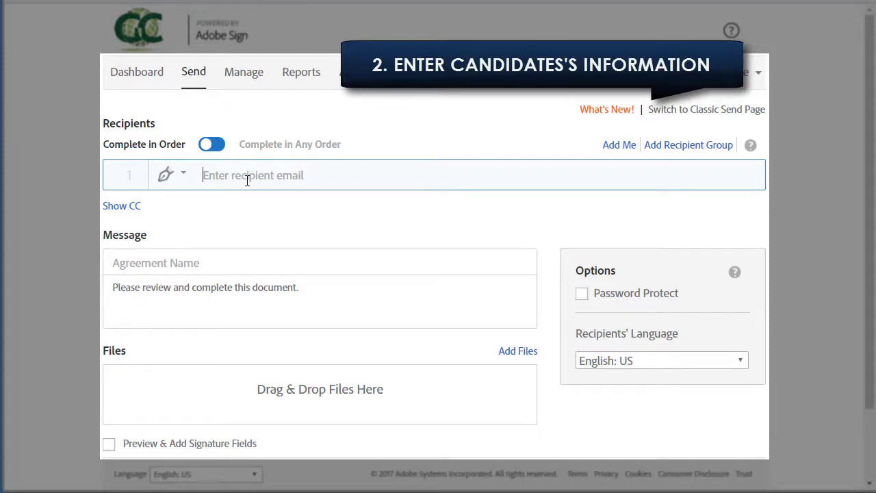
Add the candidate's e-mail as signer and yourself as the Approver recipient
text(lindakilm)
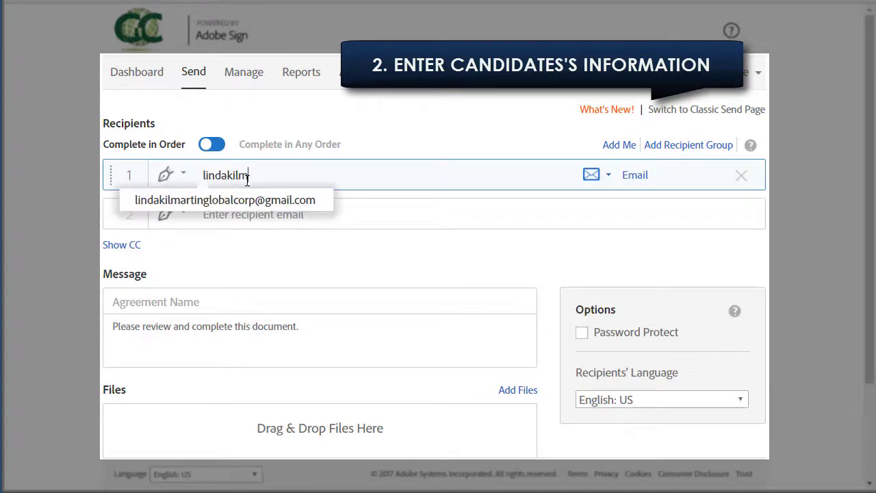
click(272, 209)
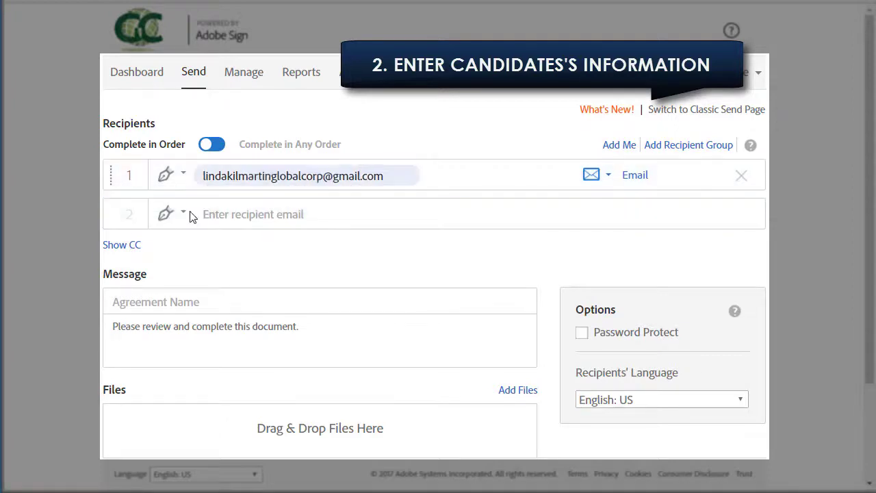
click(184, 216)
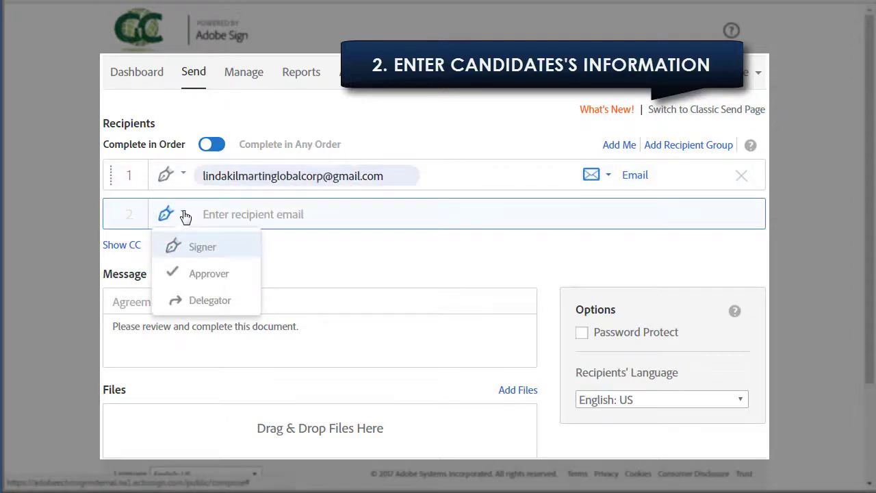
click(208, 274)
click(226, 220)
text(va)
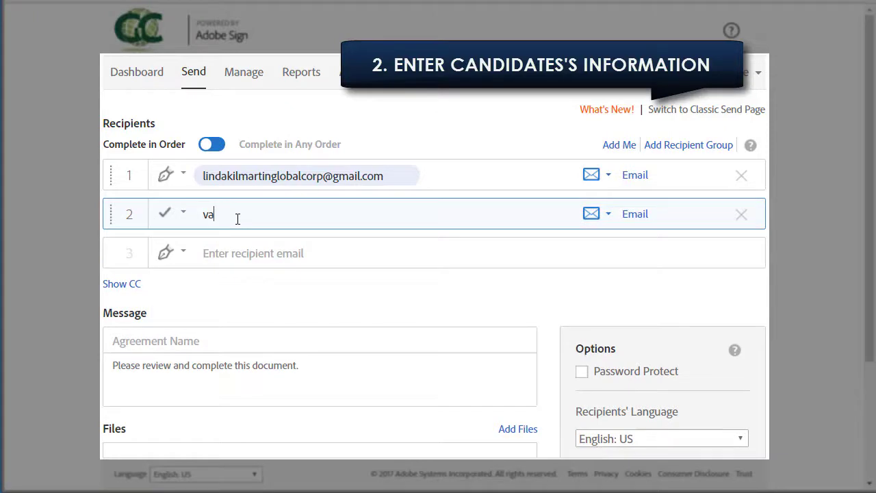
text(ri)
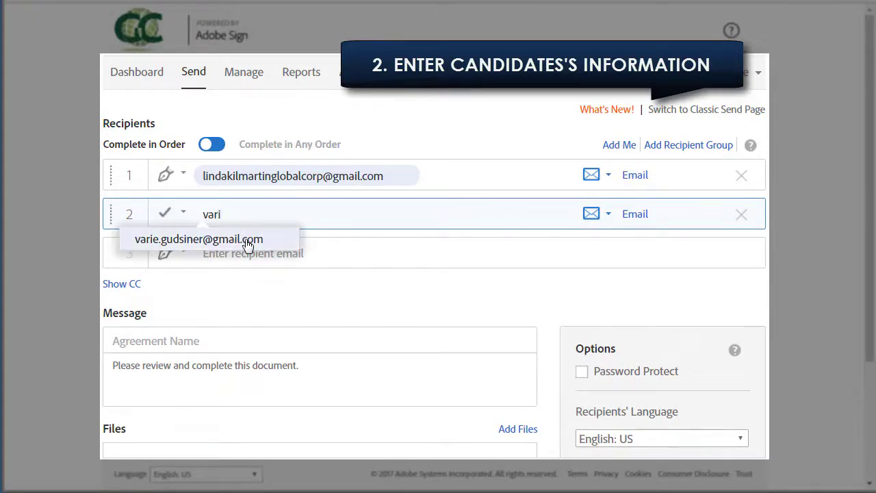
click(249, 239)
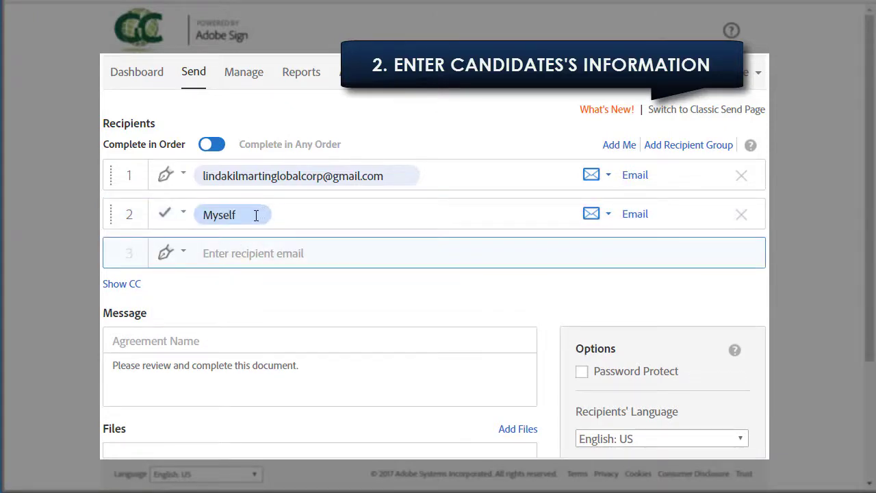
Name the agreement 'Employment Offer', attach sample-offer-letter-hr.pdf, and enable Preview & Add Signature Fields
click(229, 335)
text(Employment Offer)
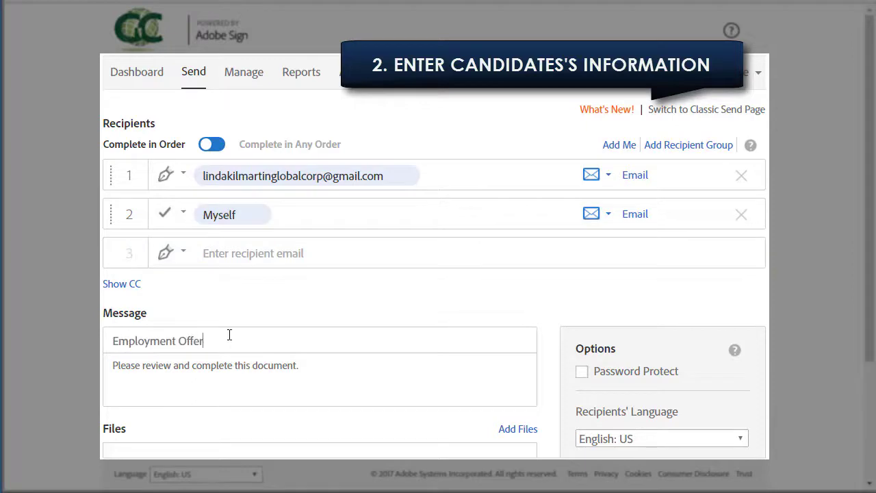
scroll(286, 438, down, 2)
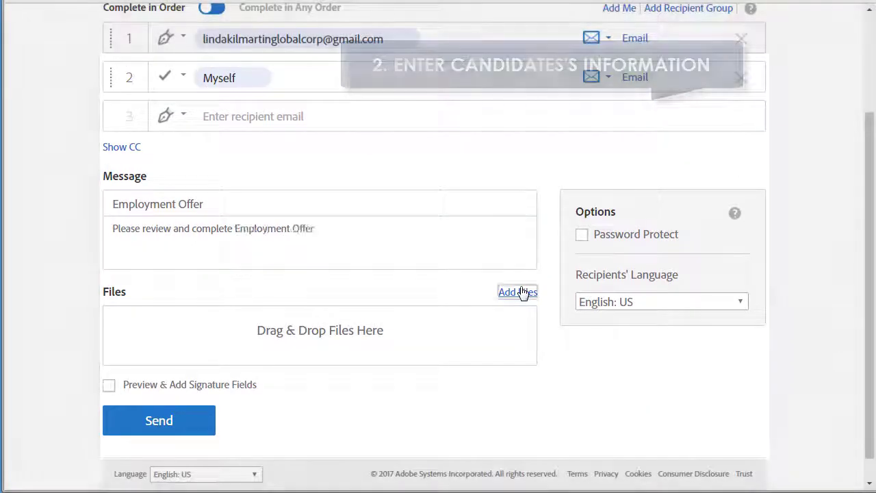
click(522, 292)
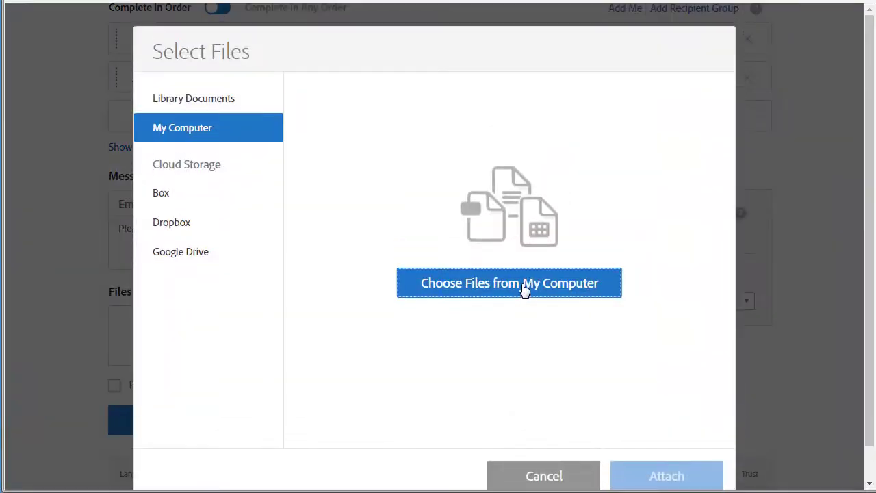
click(524, 287)
click(223, 156)
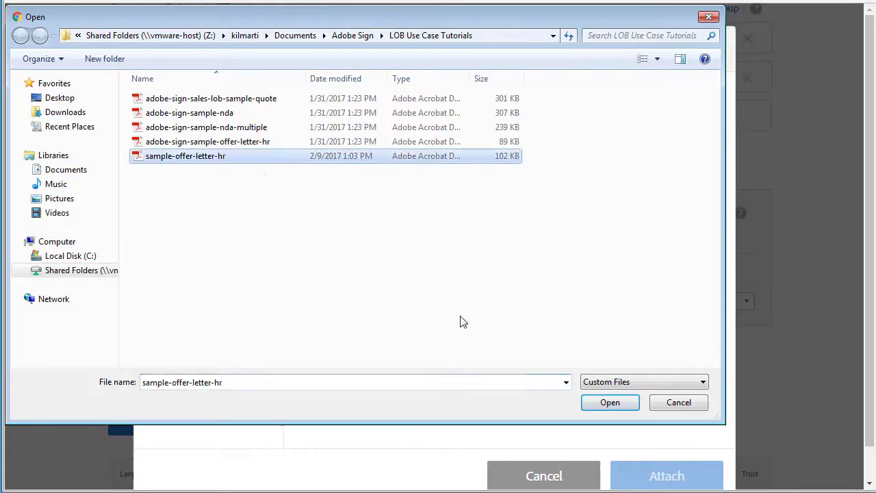
click(603, 402)
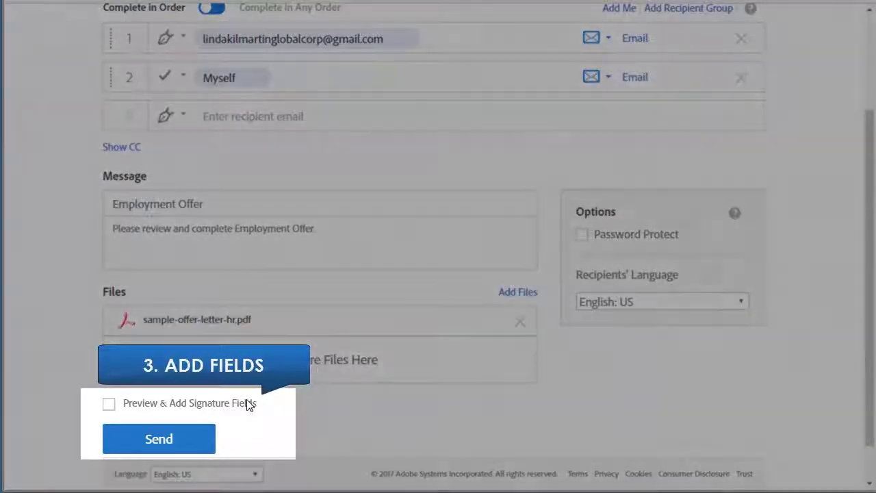
click(109, 404)
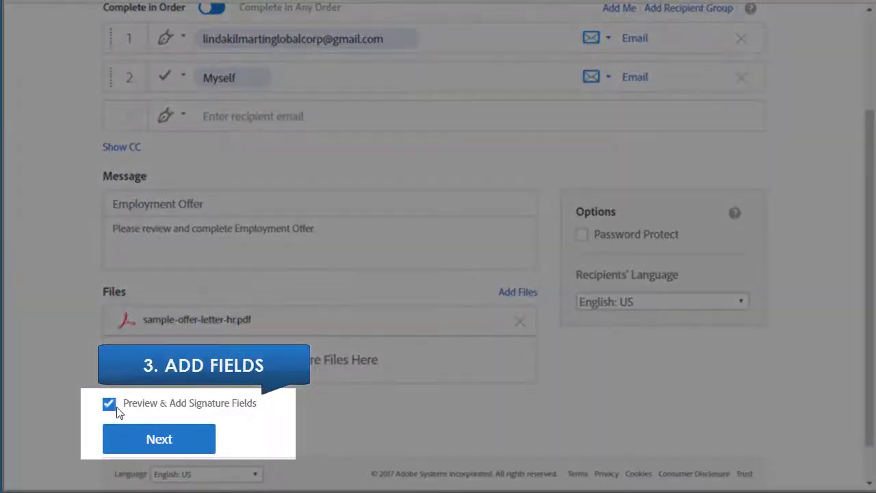
click(133, 442)
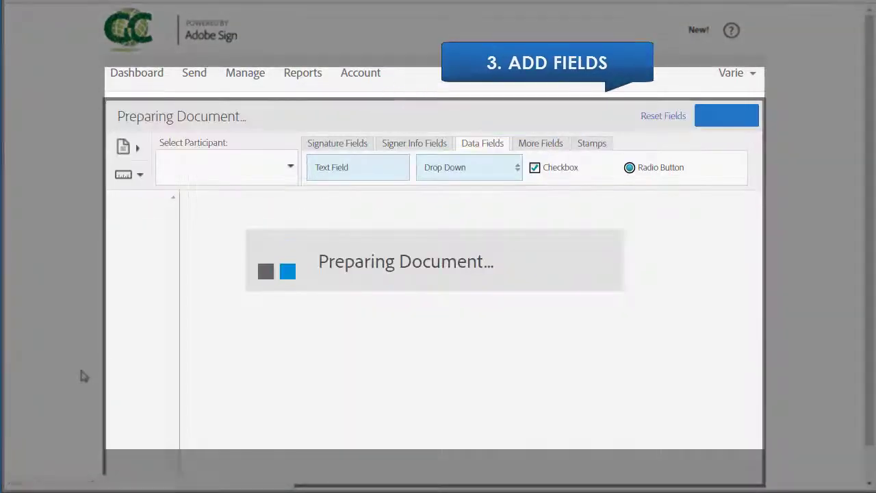
Set the field participant to Prefill by (you) for the Employment Offer letter
scroll(104, 367, down, 1)
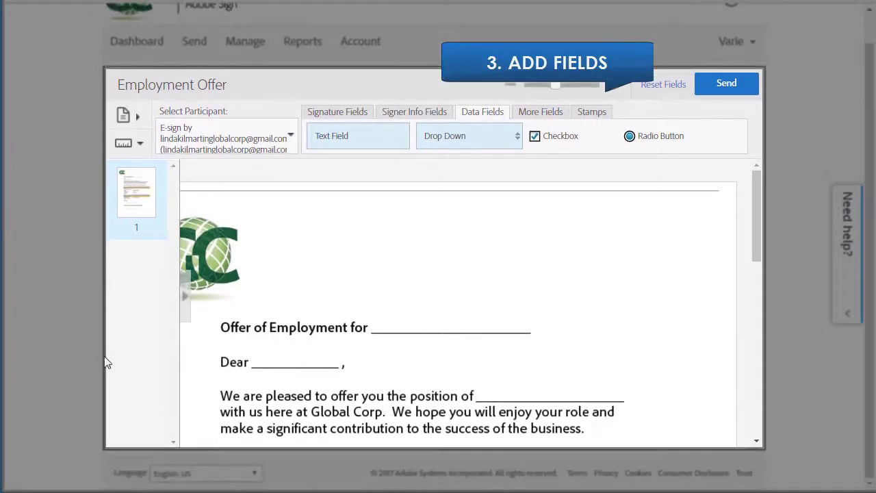
scroll(459, 333, down, 4)
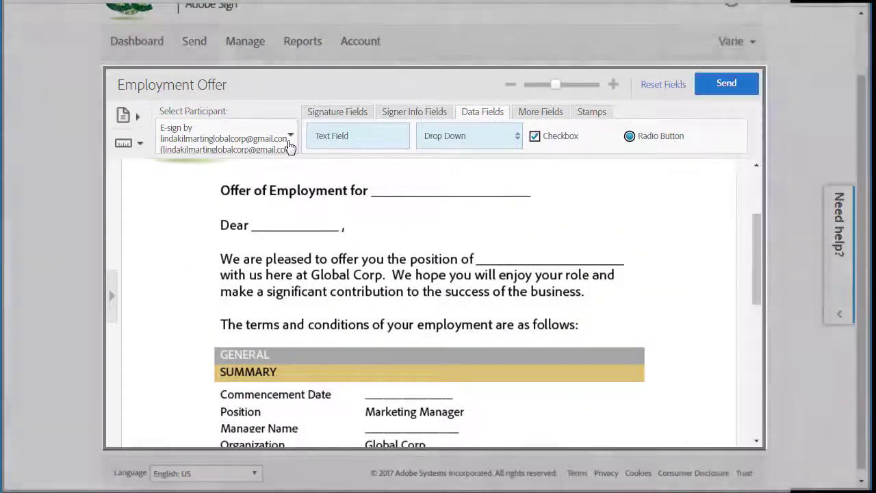
click(288, 142)
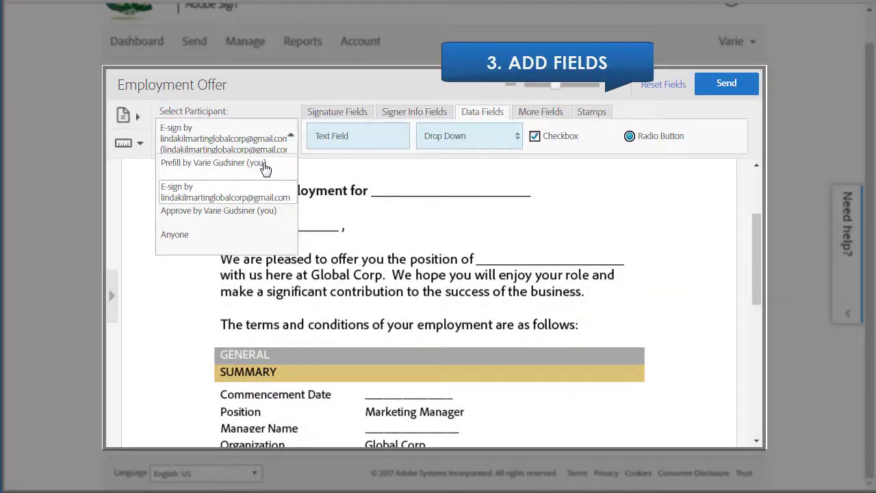
click(266, 165)
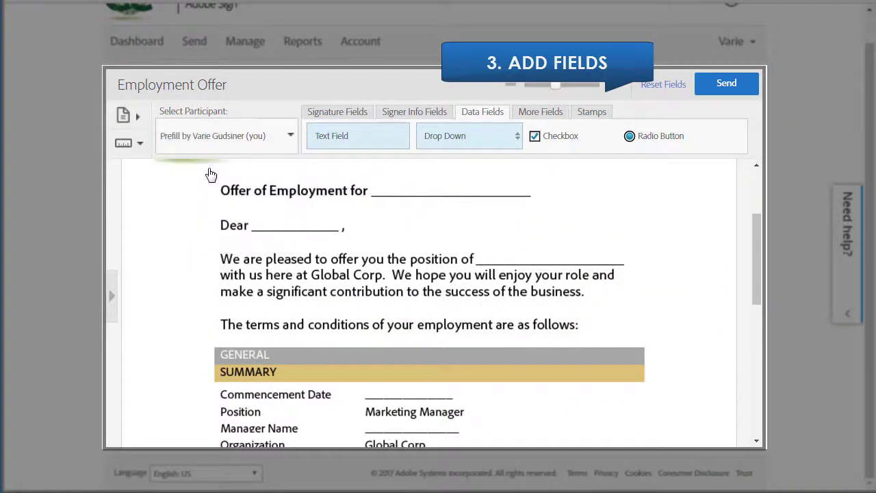
click(335, 113)
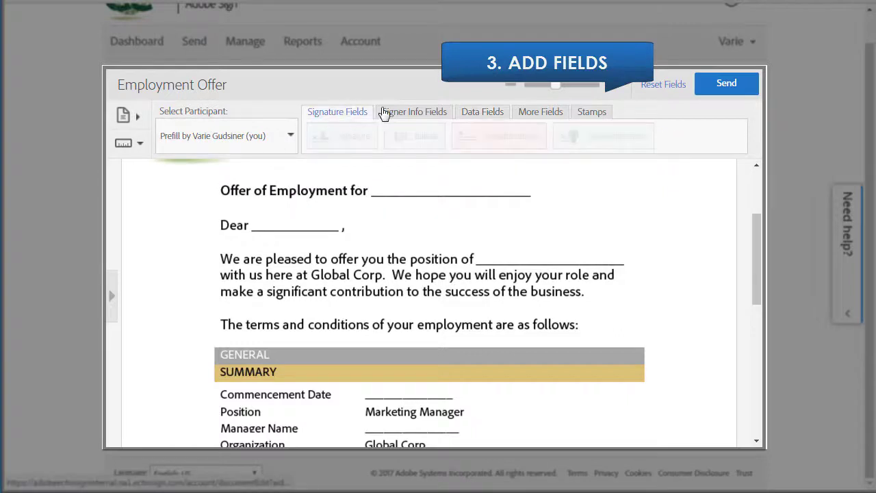
click(400, 114)
Place prefill text fields on the blanks after 'Dear' and 'position of', widening the latter
click(490, 113)
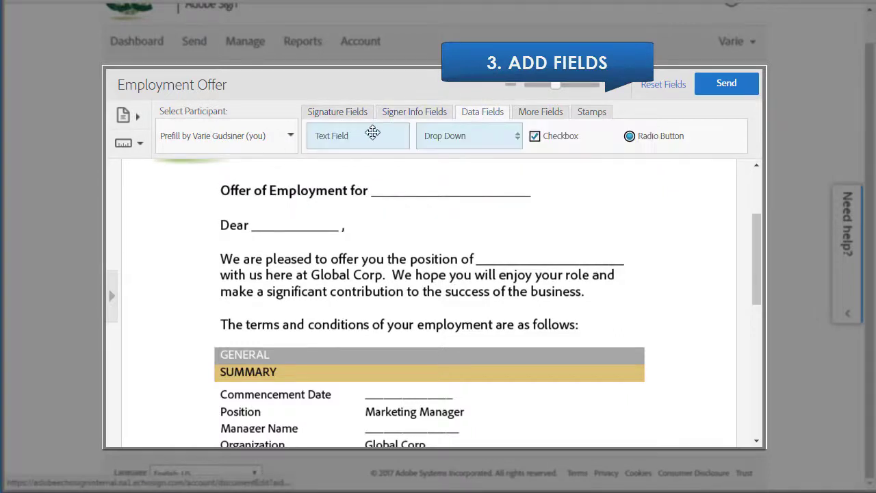
drag(360, 135, 305, 226)
drag(358, 136, 520, 258)
drag(583, 262, 620, 255)
drag(541, 259, 543, 260)
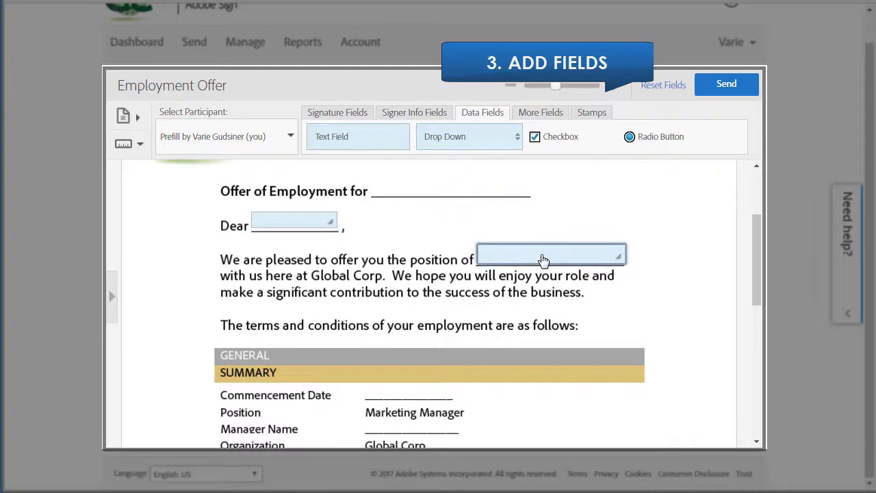
Add text fields beside Commencement Date, Manager Name, Location and Proposed Amount
drag(358, 136, 411, 391)
drag(384, 140, 411, 428)
scroll(523, 406, down, 2)
scroll(524, 406, down, 3)
drag(332, 136, 378, 254)
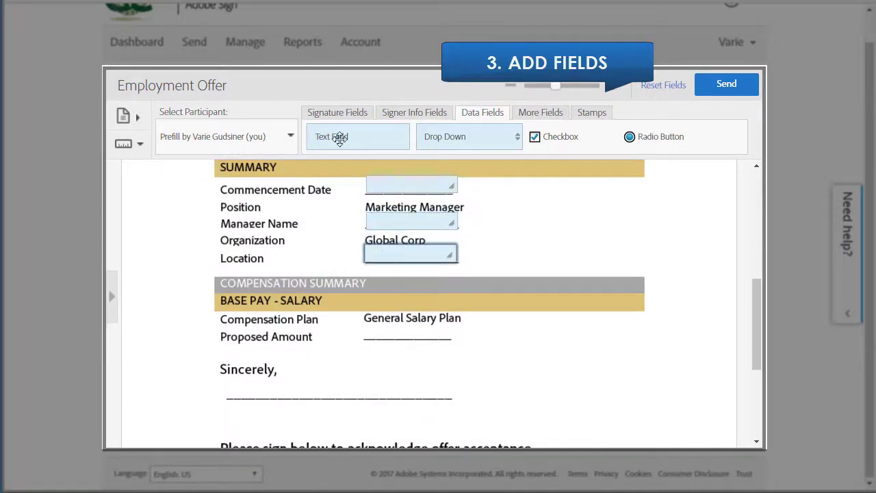
drag(338, 137, 389, 335)
scroll(491, 361, down, 3)
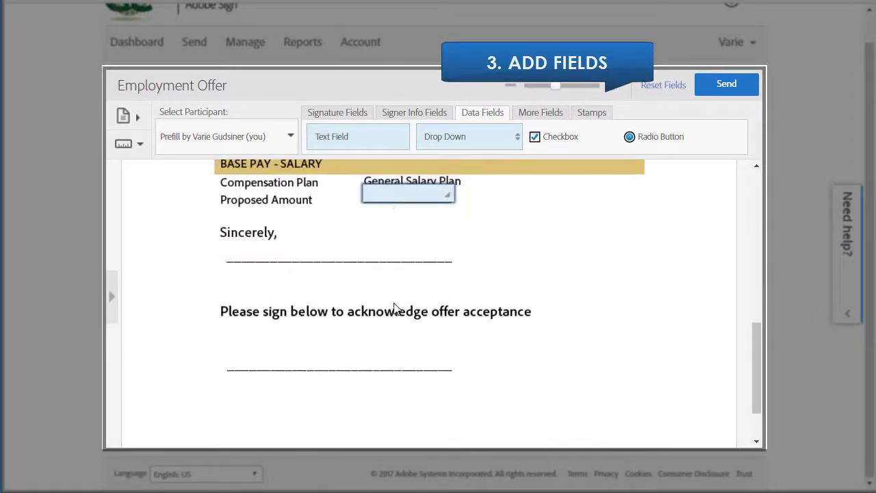
click(287, 139)
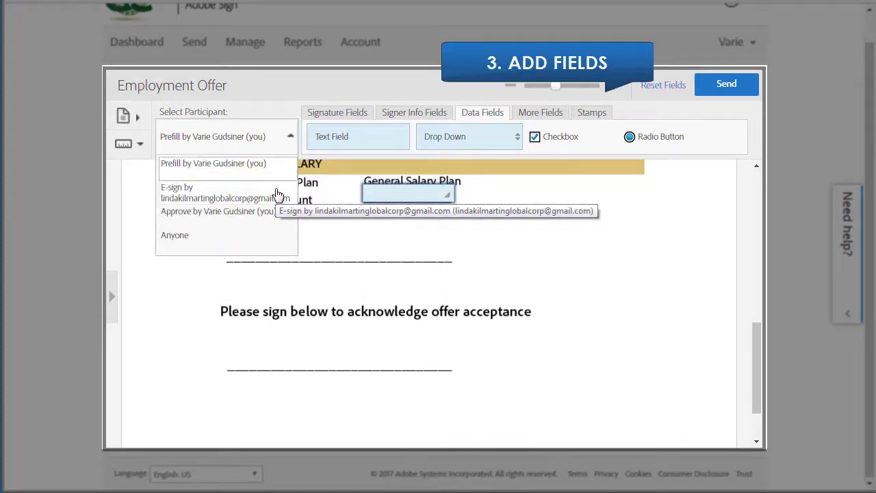
Place an E-sign participant Signature field on the offer-acceptance signature line
click(278, 196)
click(327, 113)
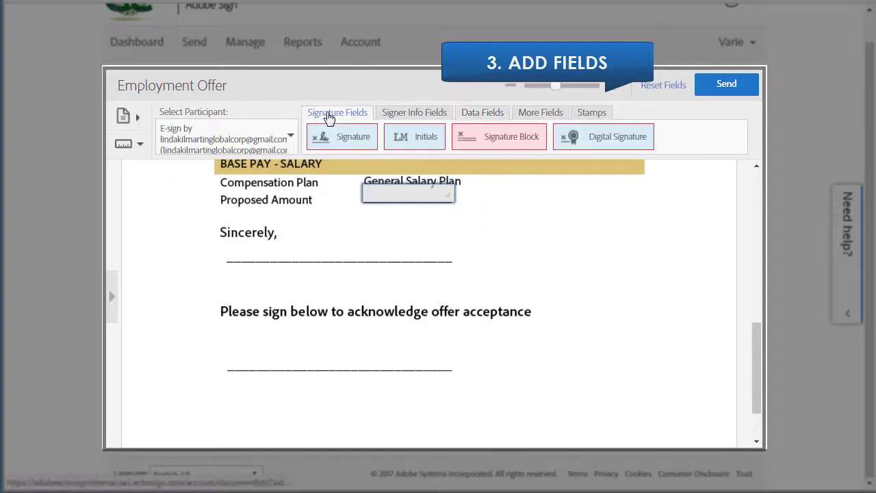
mouse_move(329, 150)
mouse_down()
mouse_move(283, 326)
mouse_move(240, 360)
mouse_move(253, 365)
mouse_up()
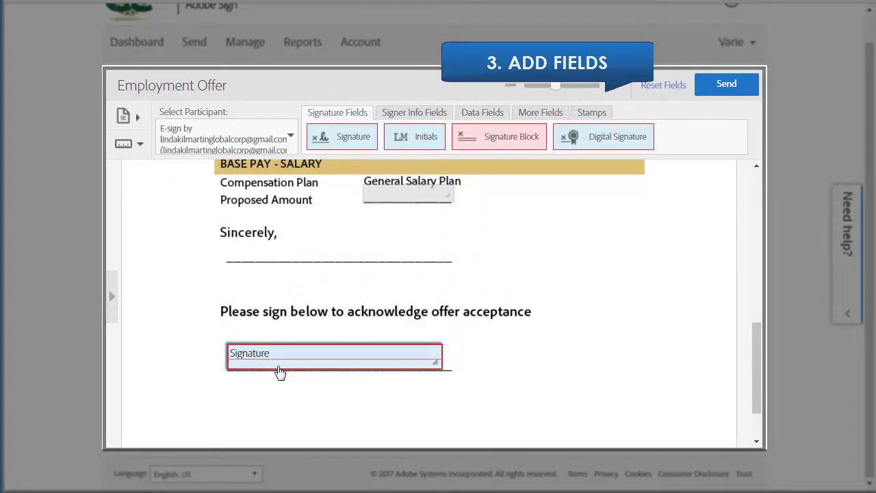
scroll(285, 360, up, 10)
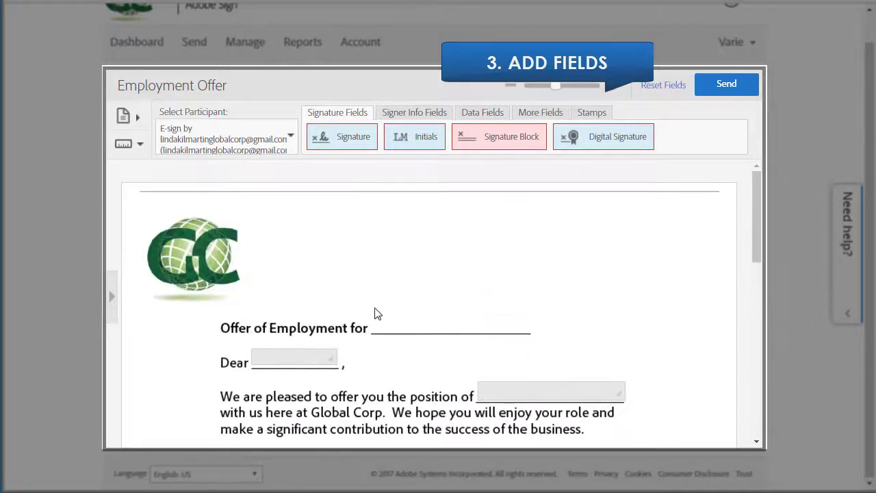
Place a Signer Name field on the 'Offer of Employment for' line
click(430, 114)
drag(469, 140, 373, 324)
drag(575, 325, 548, 327)
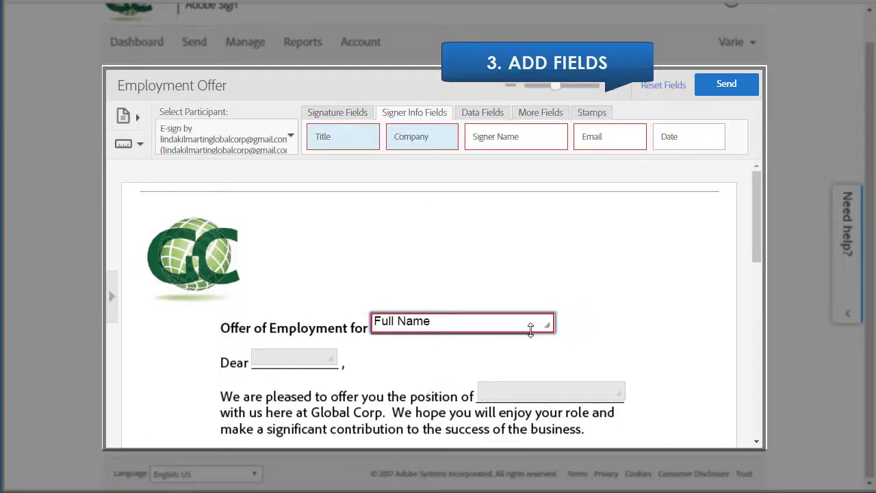
Assign an approver Signature field under 'Sincerely,' and send the agreement
click(282, 141)
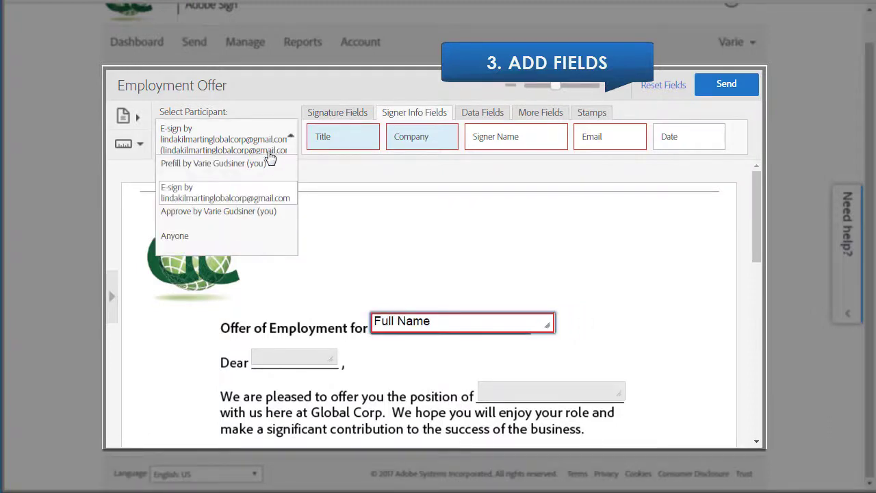
click(241, 218)
scroll(346, 254, down, 10)
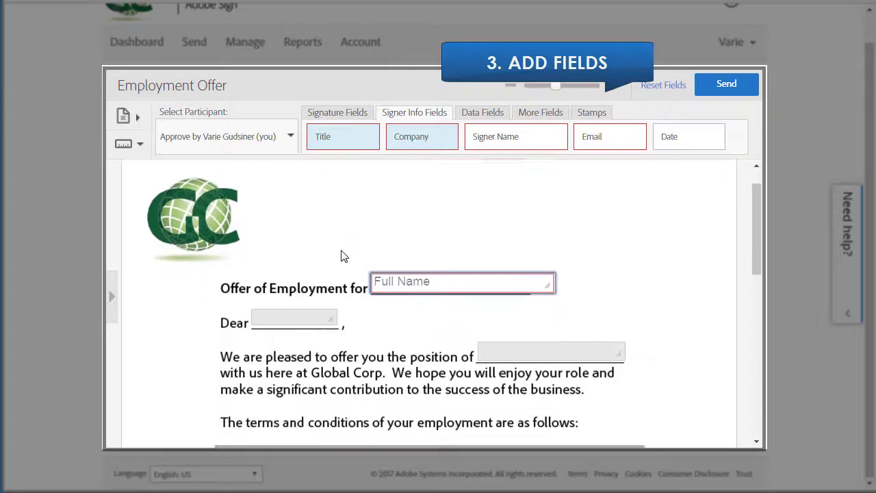
click(366, 120)
mouse_move(352, 137)
mouse_down()
mouse_move(287, 247)
mouse_move(271, 250)
mouse_up()
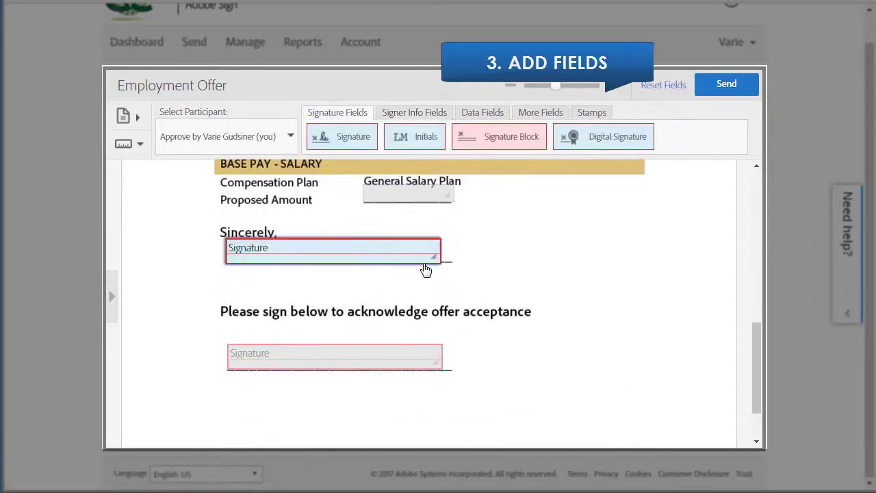
click(724, 89)
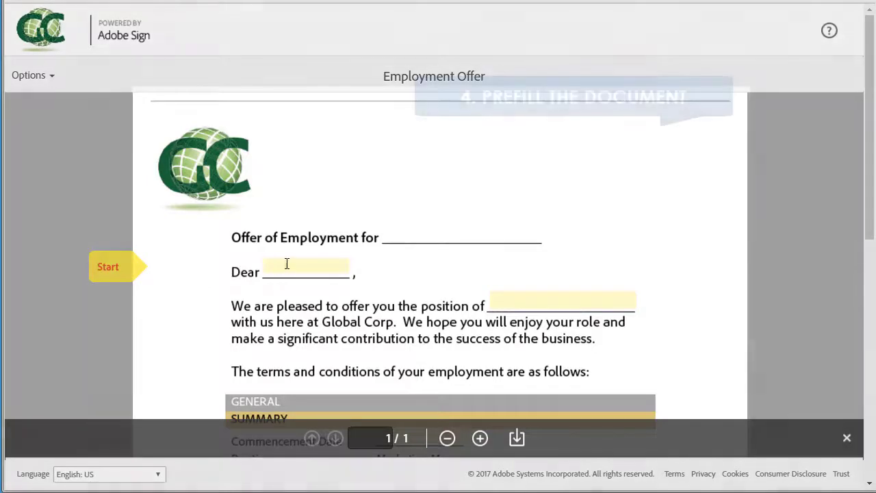
Prefill the candidate's first name, Marketing Manager, 2/28/2017, the manager's name, New York and $95,000
click(285, 268)
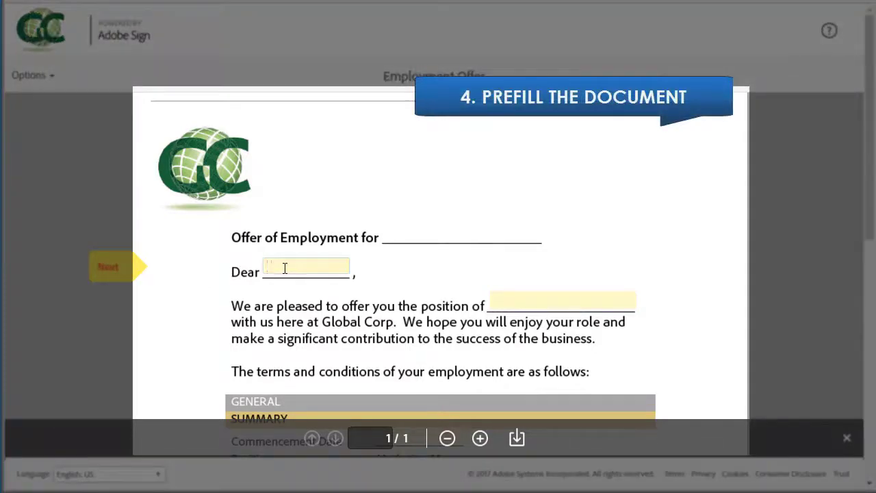
text(Linda)
key(Tab)
text(Marketing Man)
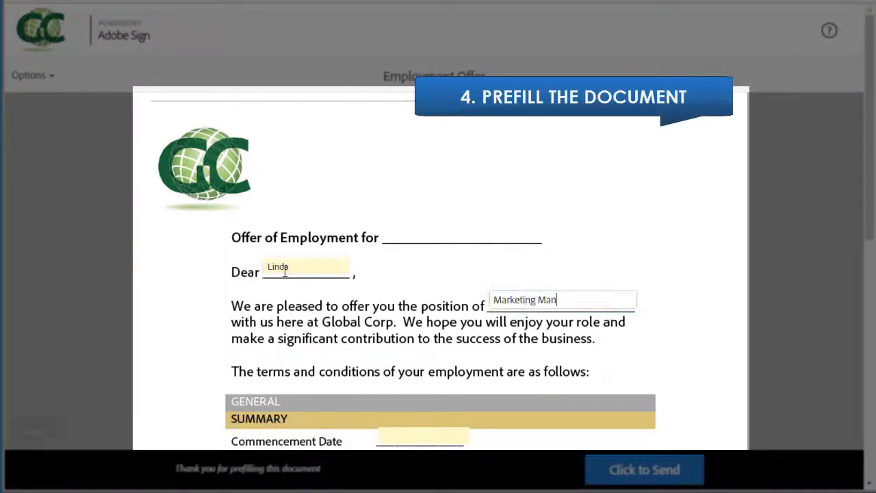
text(ager)
key(Tab)
text(2/28/20)
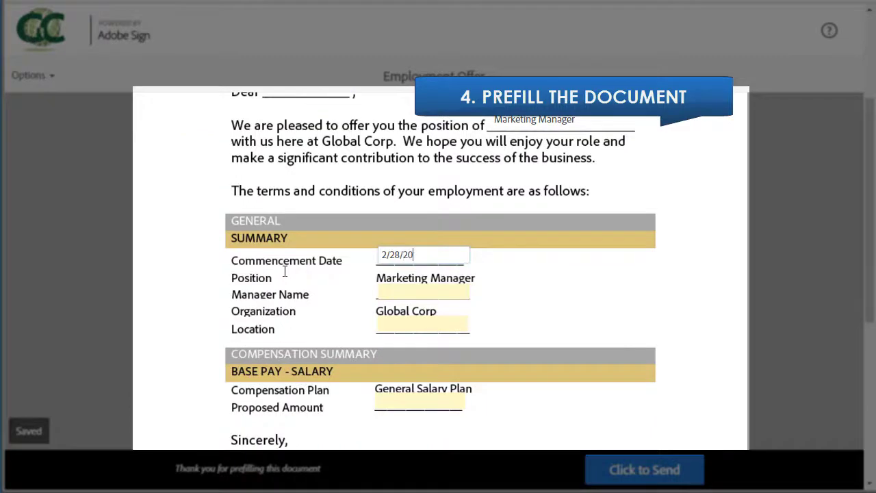
text(17)
key(Tab)
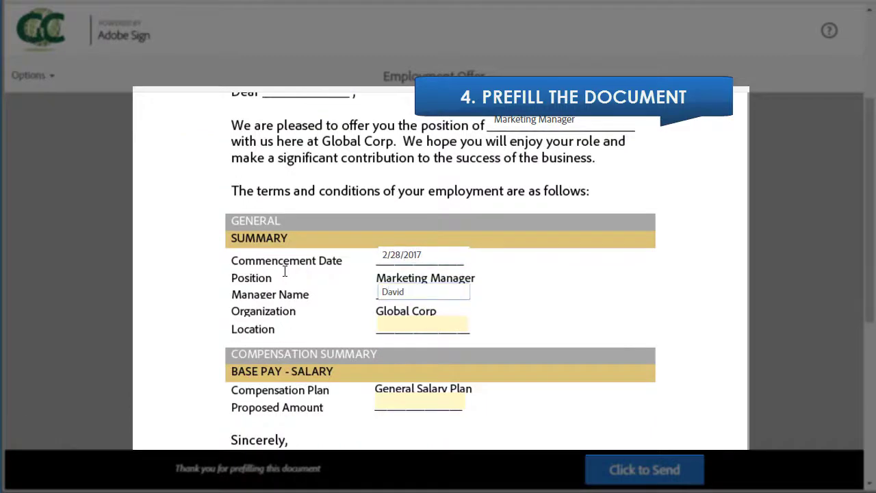
key(Tab)
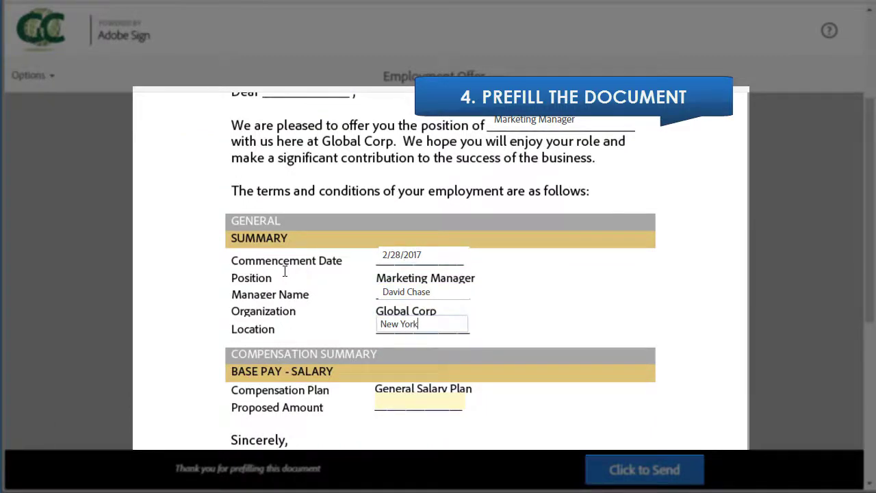
key(Tab)
text($95,000)
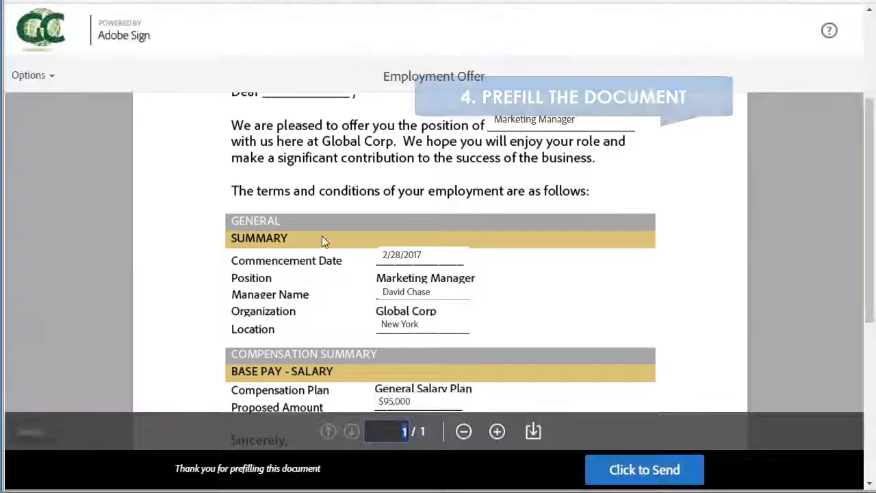
scroll(479, 284, down, 1)
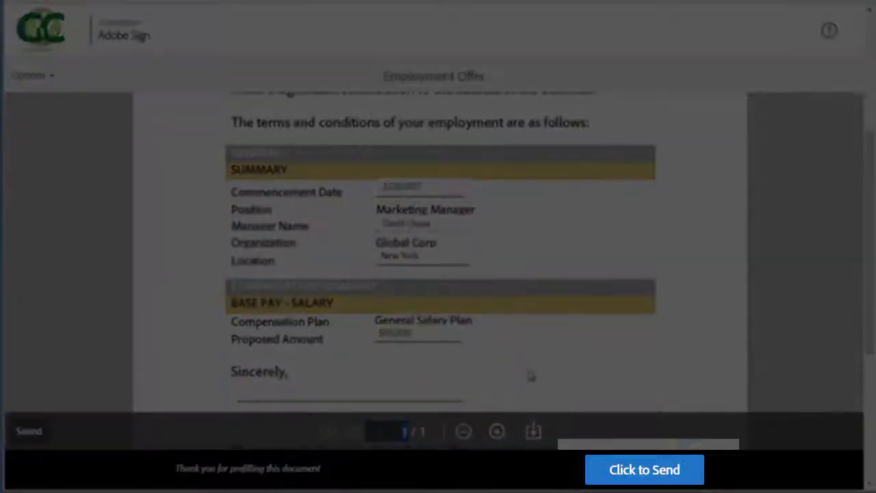
Send the prefilled offer and open its review-and-sign link from the candidate's email
click(631, 471)
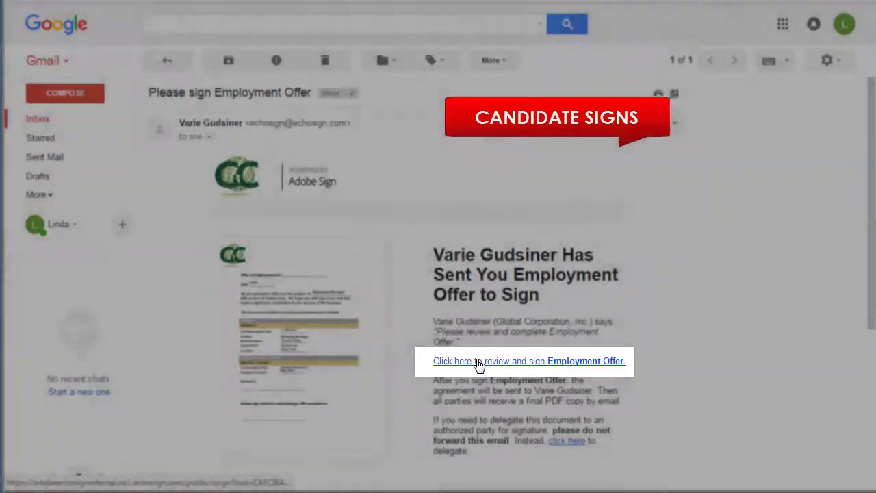
click(479, 363)
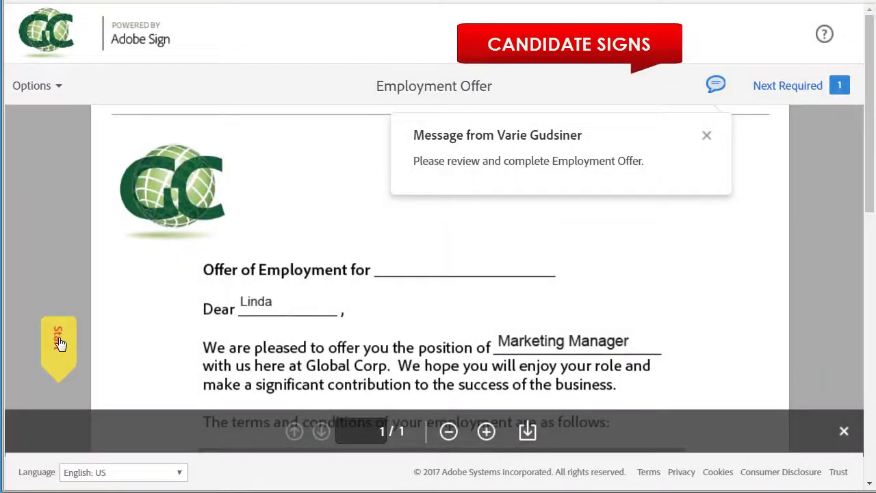
Sign the signature field with the candidate's typed full name and submit it
click(60, 344)
click(280, 249)
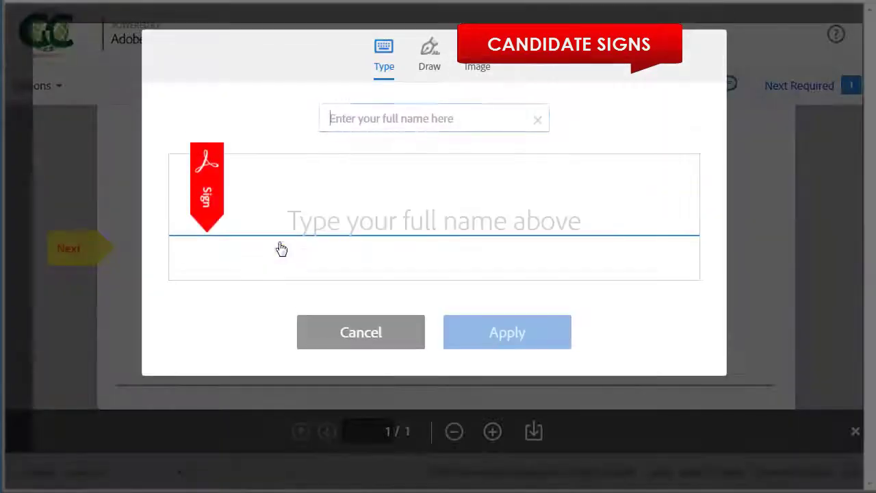
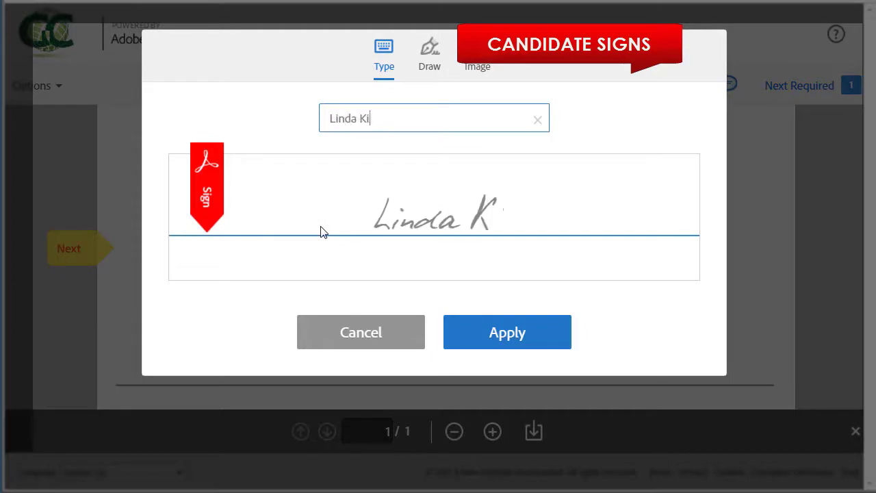
click(524, 329)
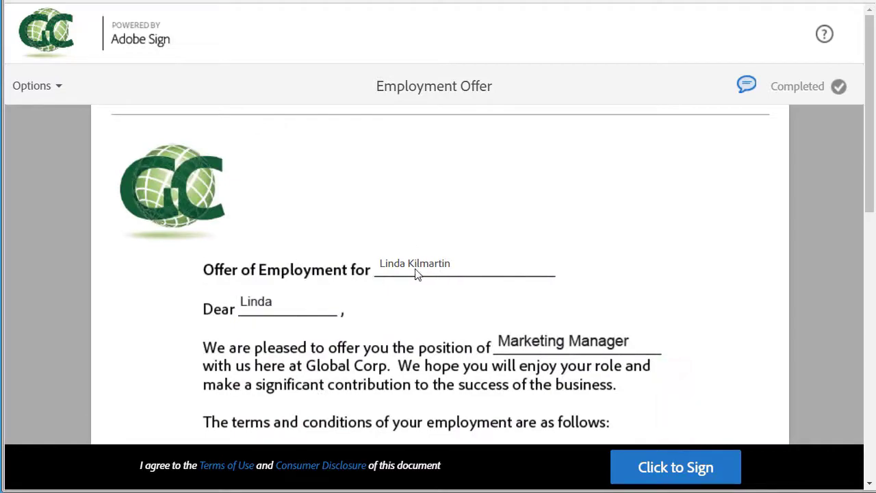
click(657, 465)
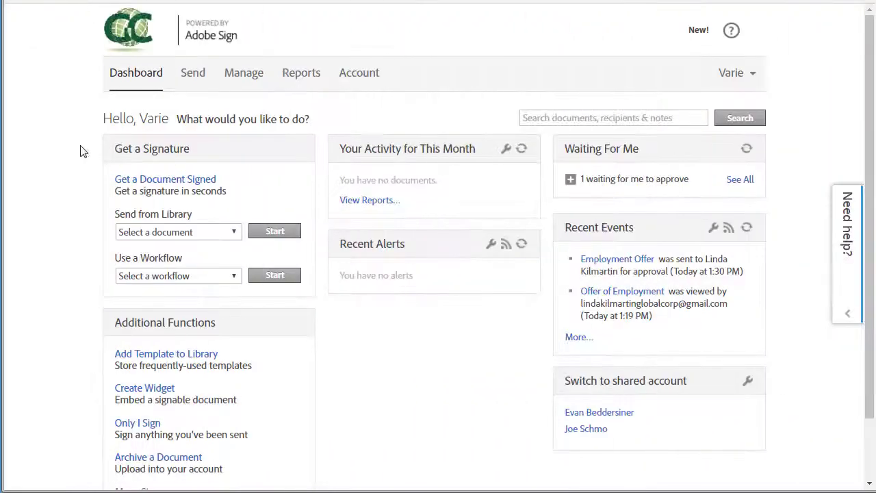
Open the Employment Offer from Waiting For Me, sign under 'Sincerely,' and approve it
click(571, 179)
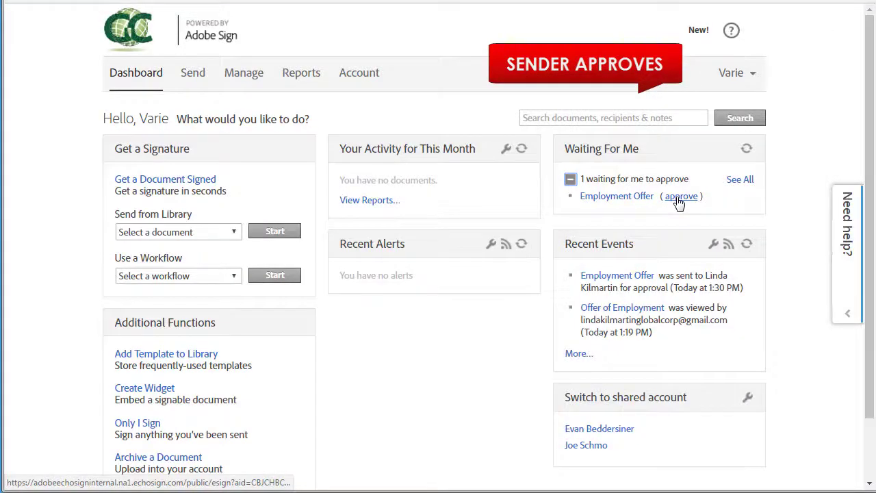
click(679, 197)
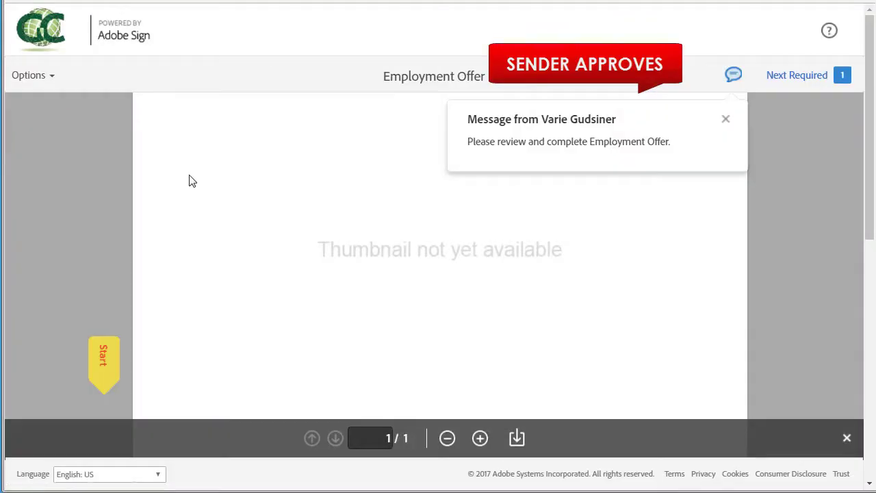
click(116, 357)
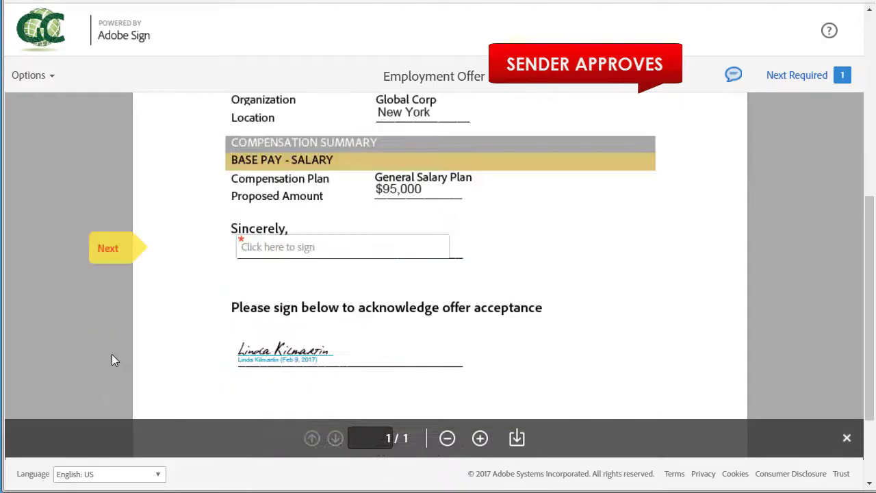
click(304, 256)
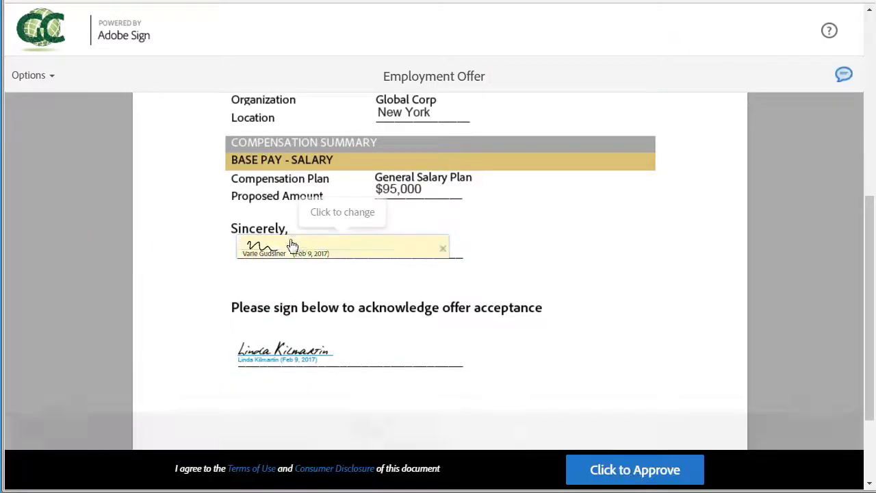
click(631, 478)
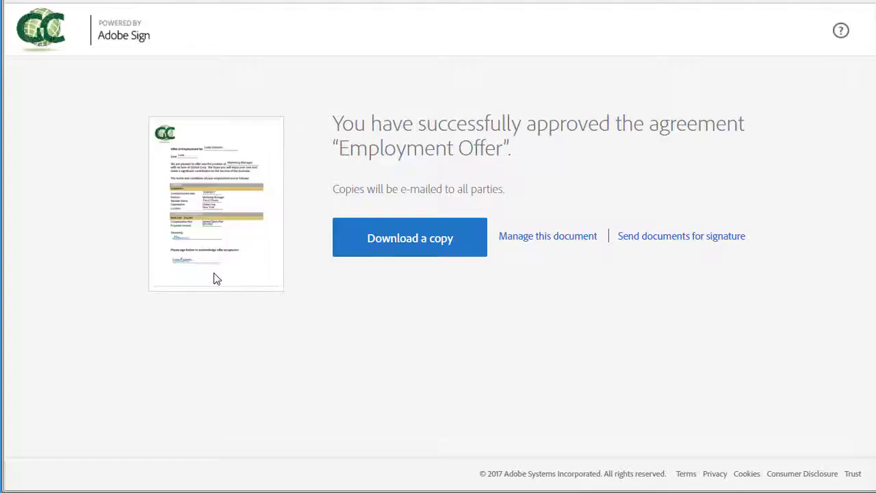